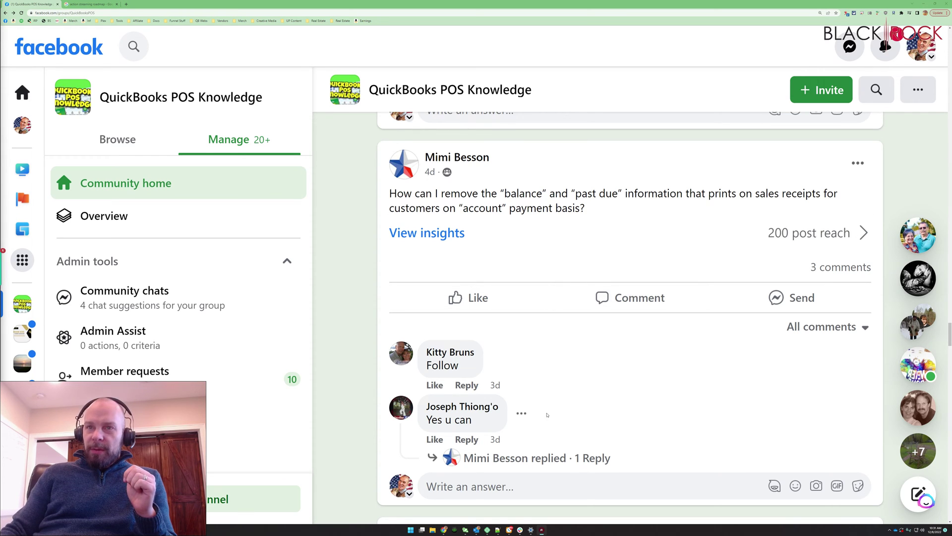
# - Switch to QuickBooks Point of Sale and open the 40 column Sales Receipt template for modification in Print Designer
pyautogui.hotkey('alt', 'Tab')
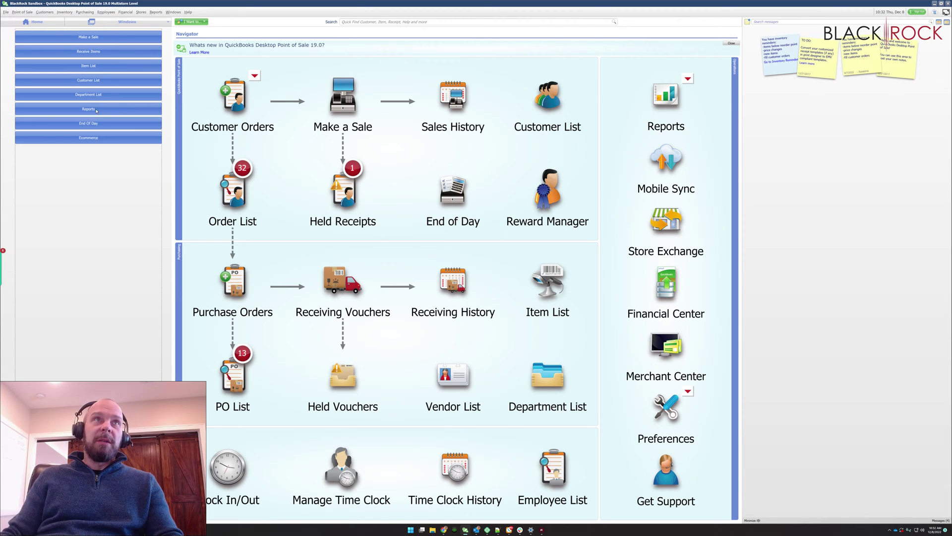
pyautogui.click(6, 13)
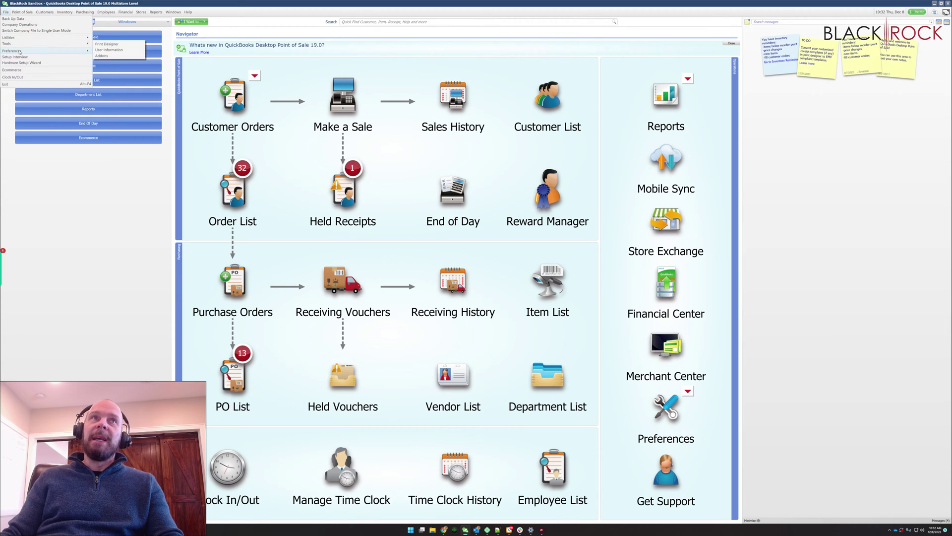
pyautogui.moveTo(19, 52)
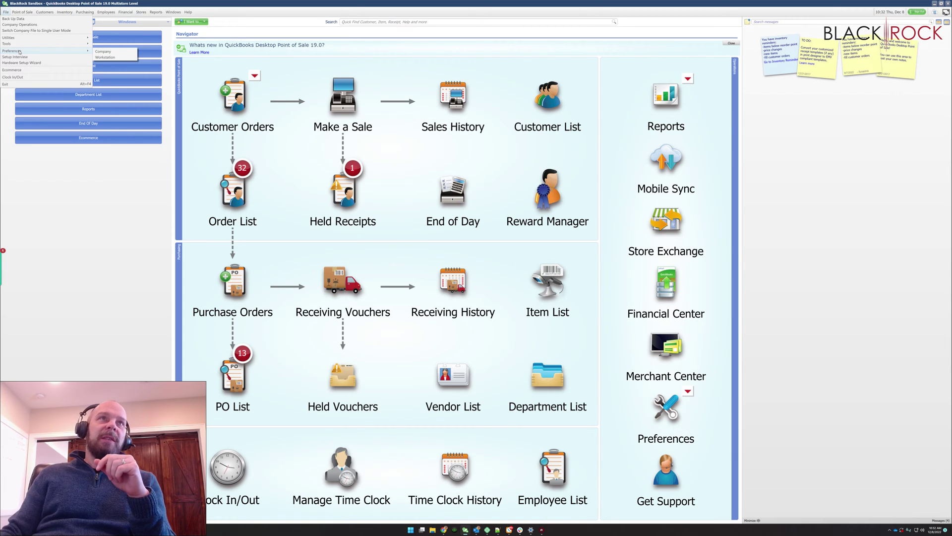
pyautogui.moveTo(48, 46)
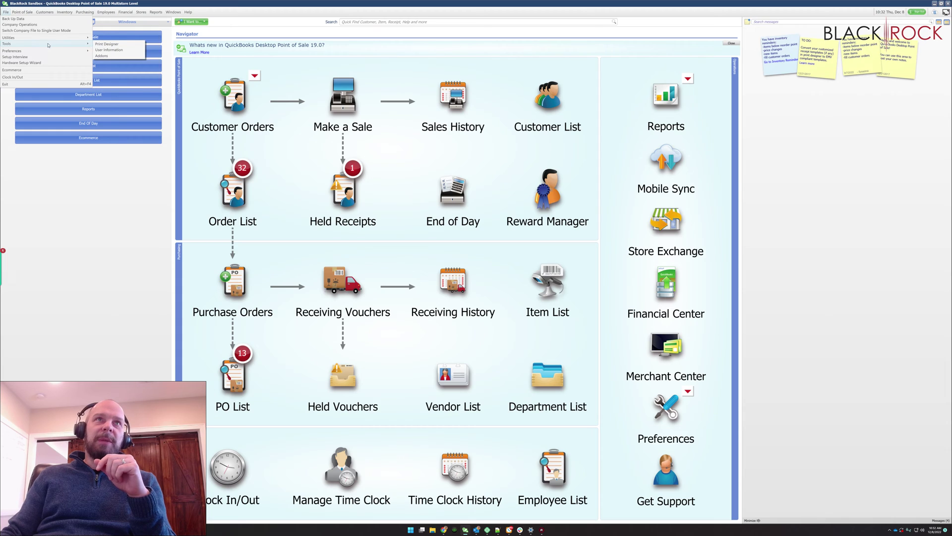
pyautogui.click(106, 44)
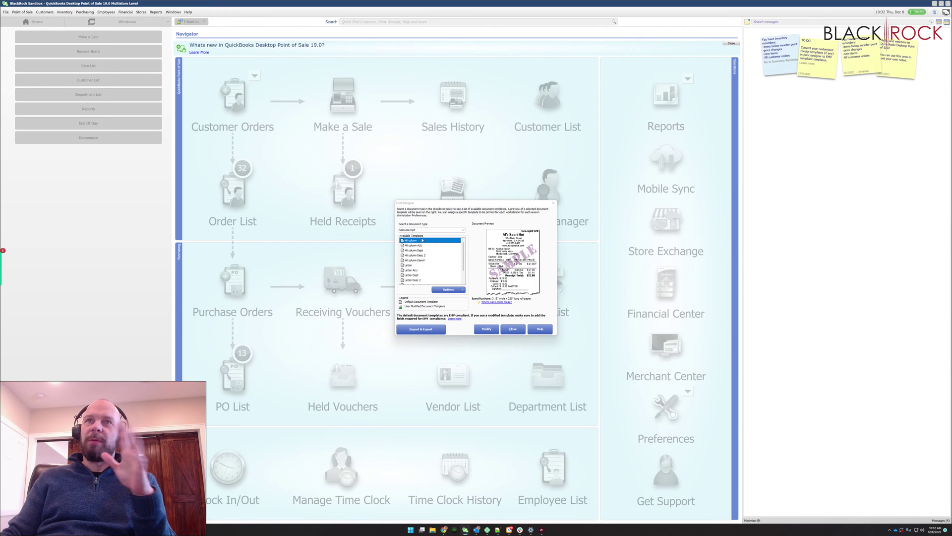
pyautogui.click(464, 250)
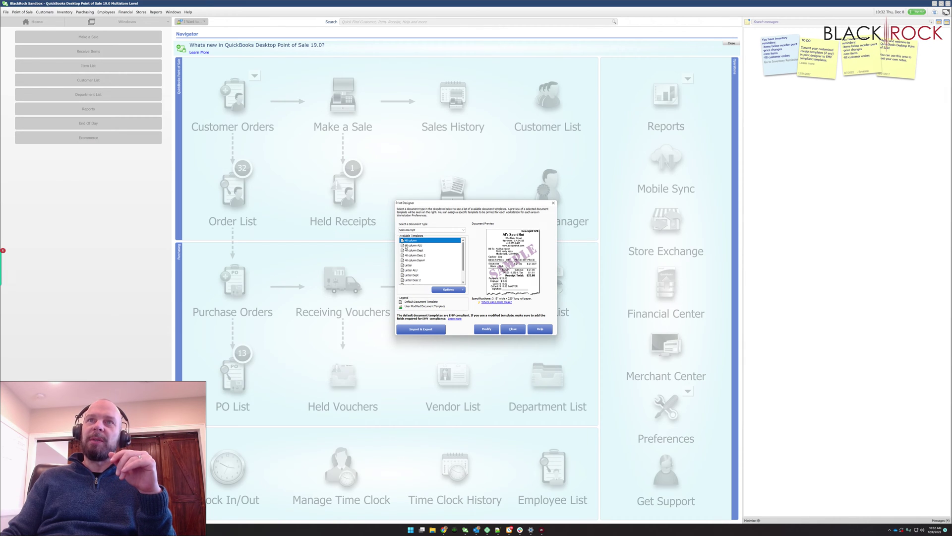
pyautogui.click(486, 329)
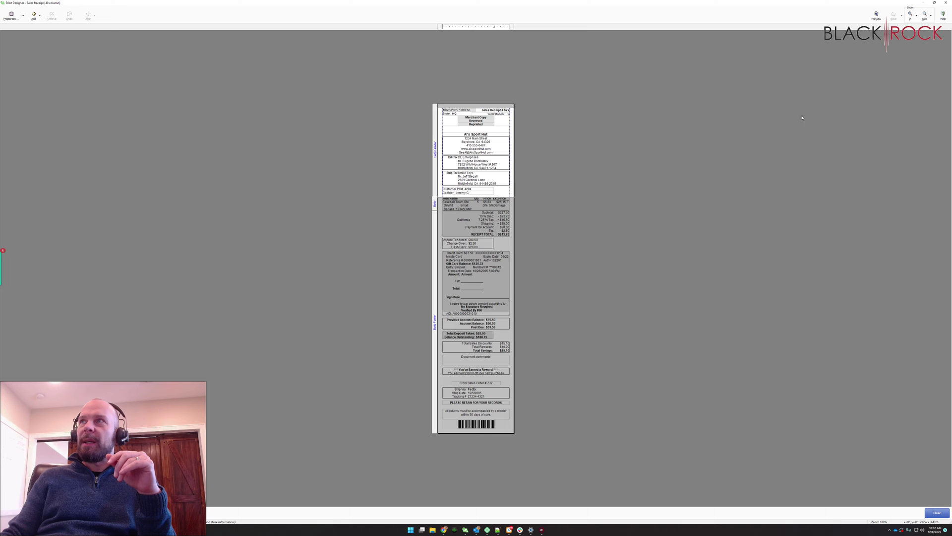
# - Locate and select the footer group containing Previous Account Balance, Account Balance and Past Due on the receipt template
pyautogui.click(912, 16)
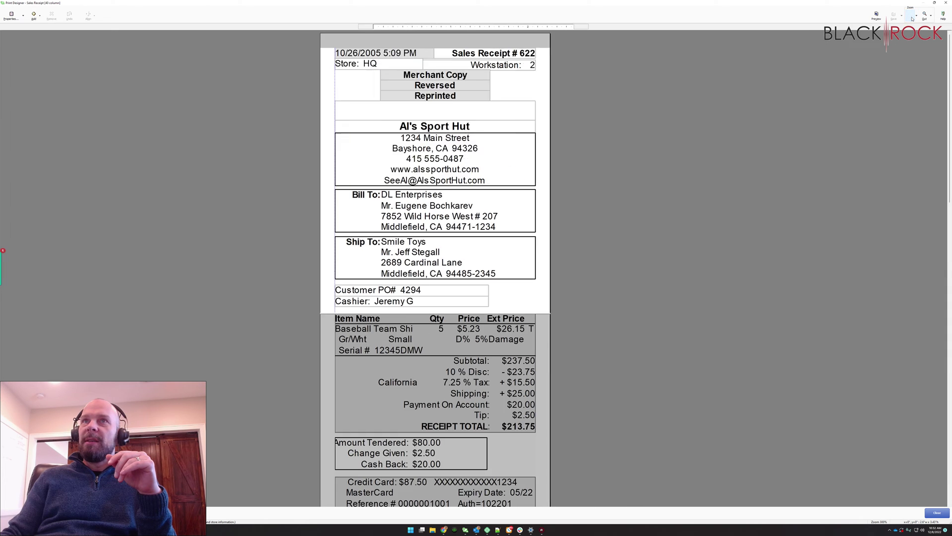
pyautogui.click(912, 16)
pyautogui.scroll(-5, 554, 353)
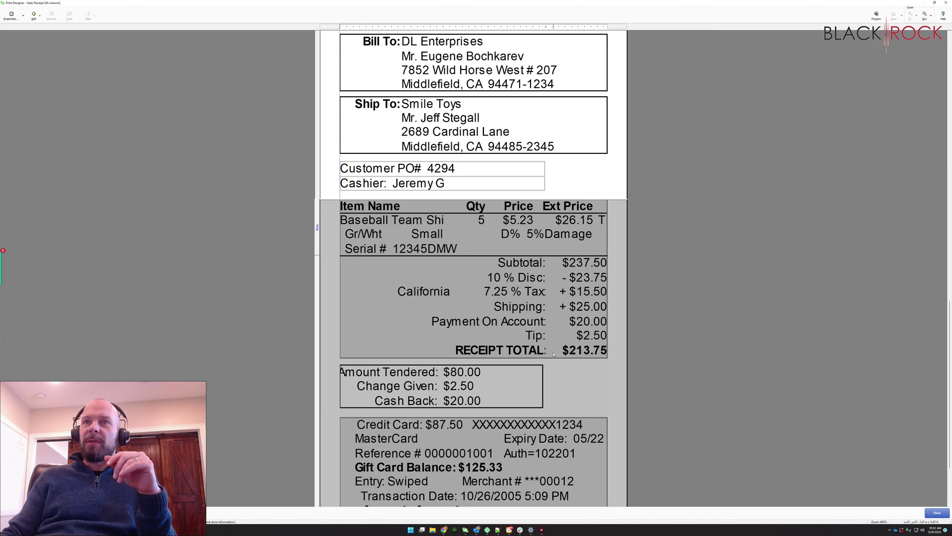
pyautogui.scroll(-10, 553, 353)
pyautogui.scroll(-6, 534, 406)
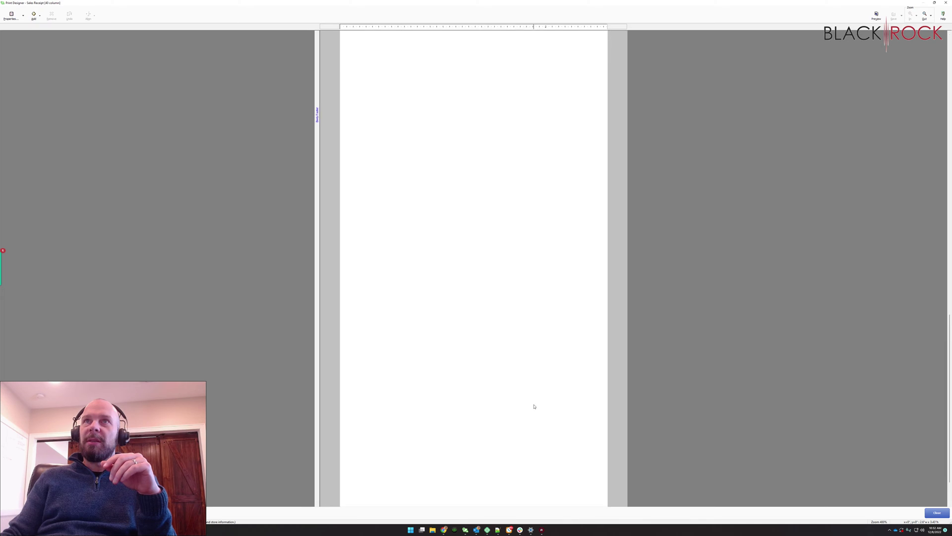
pyautogui.click(485, 113)
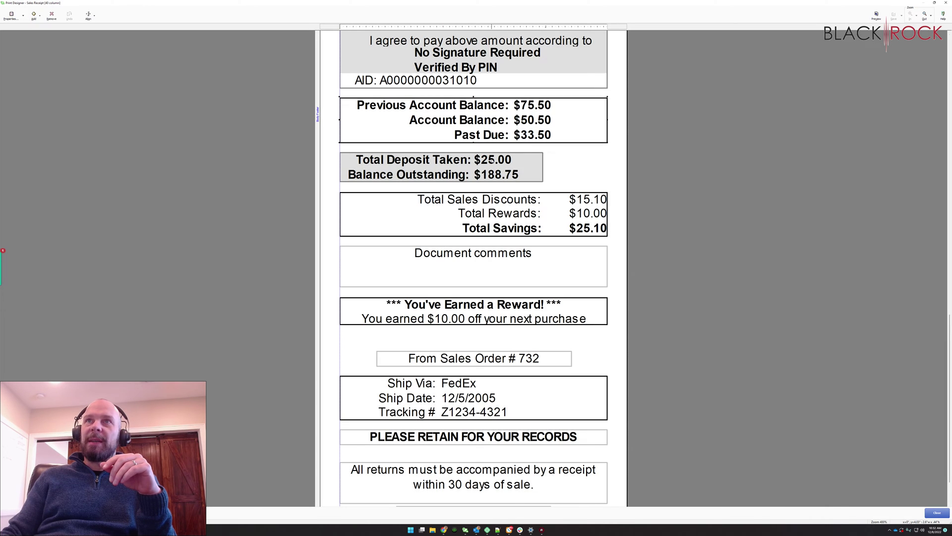
pyautogui.scroll(1, 491, 159)
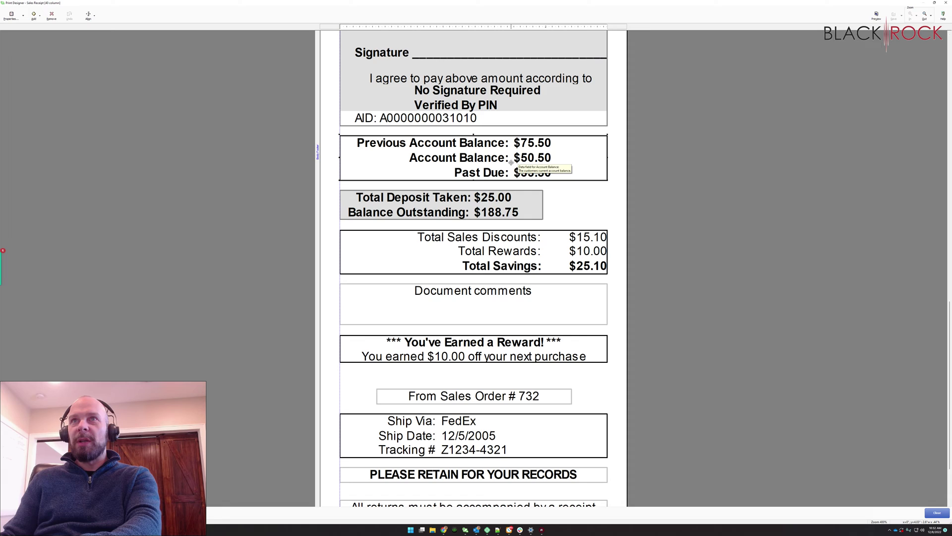
pyautogui.doubleClick(511, 163)
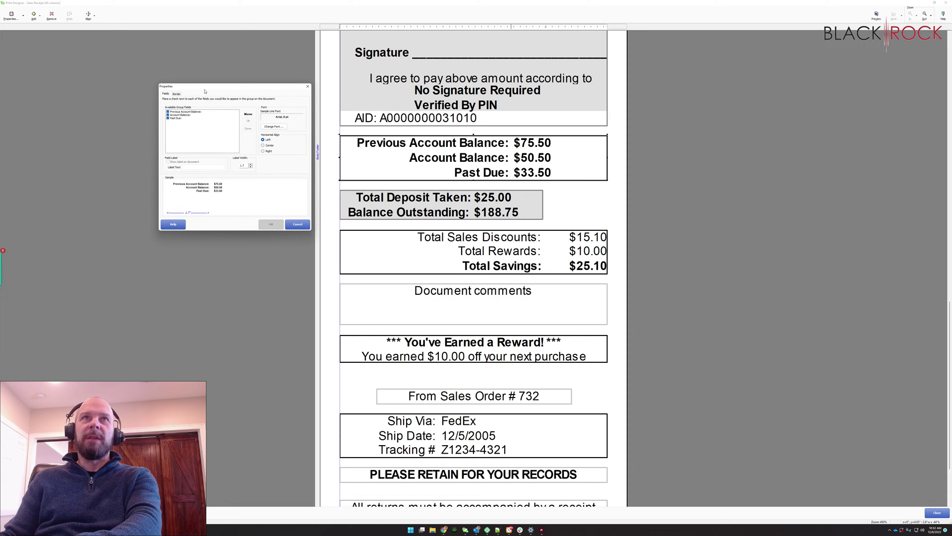
pyautogui.moveTo(205, 91); pyautogui.dragTo(341, 109)
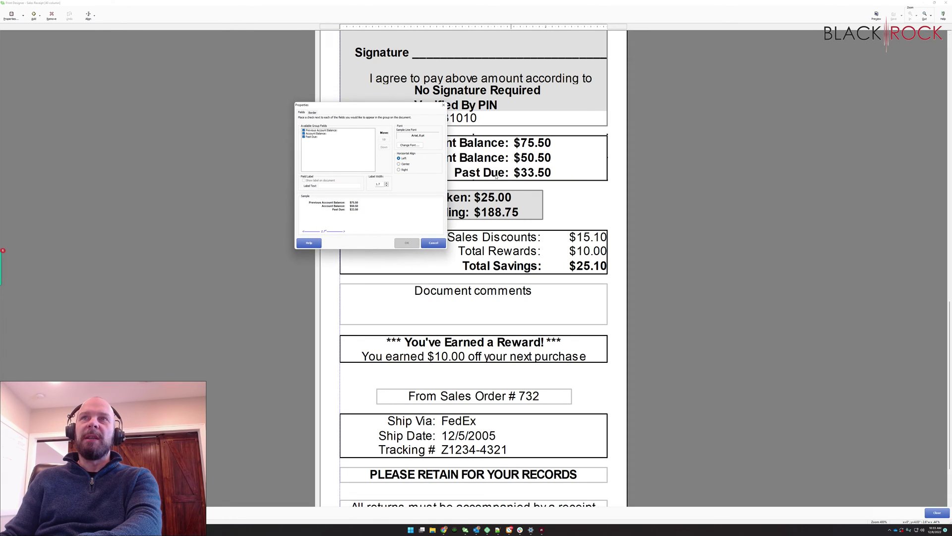
pyautogui.click(304, 136)
pyautogui.click(304, 136)
pyautogui.click(304, 134)
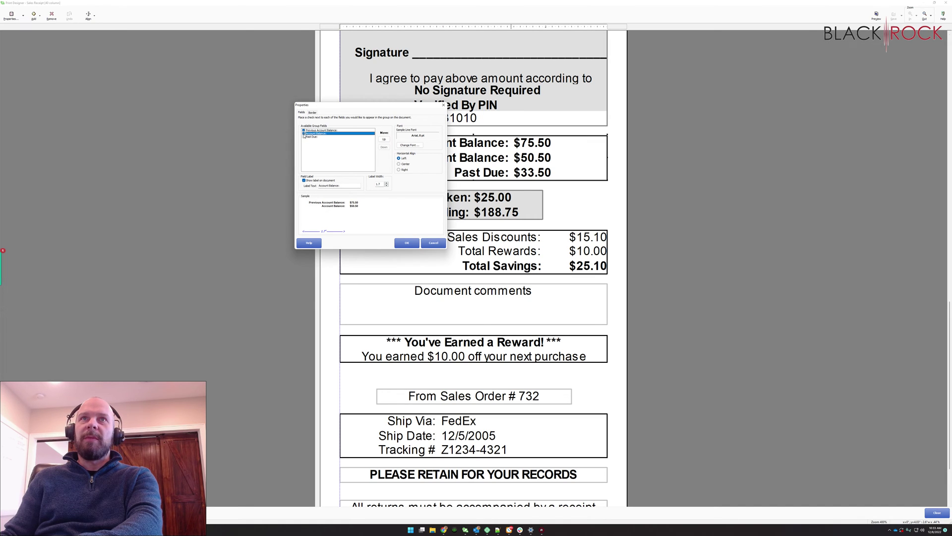
pyautogui.click(303, 137)
pyautogui.click(433, 243)
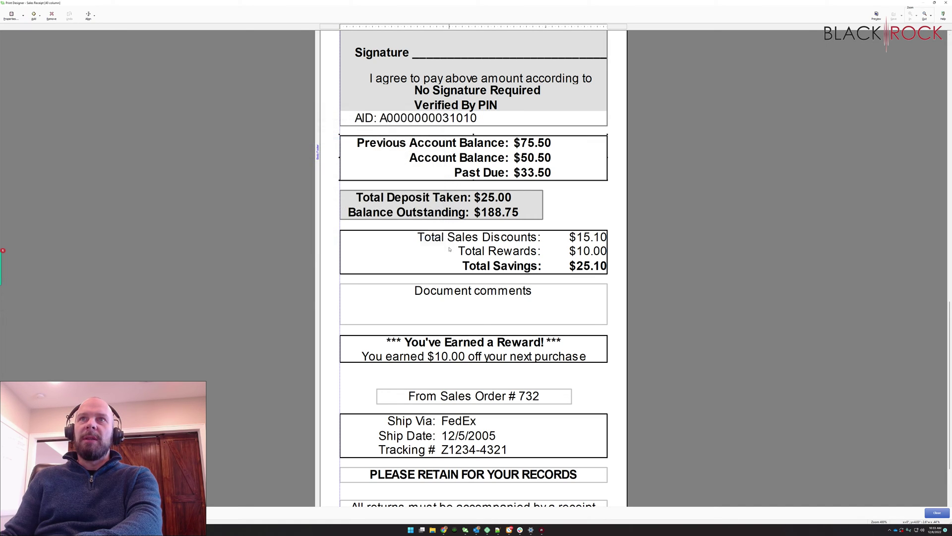
# - Delete the entire account balance and past due group from the receipt template
pyautogui.press('Delete')
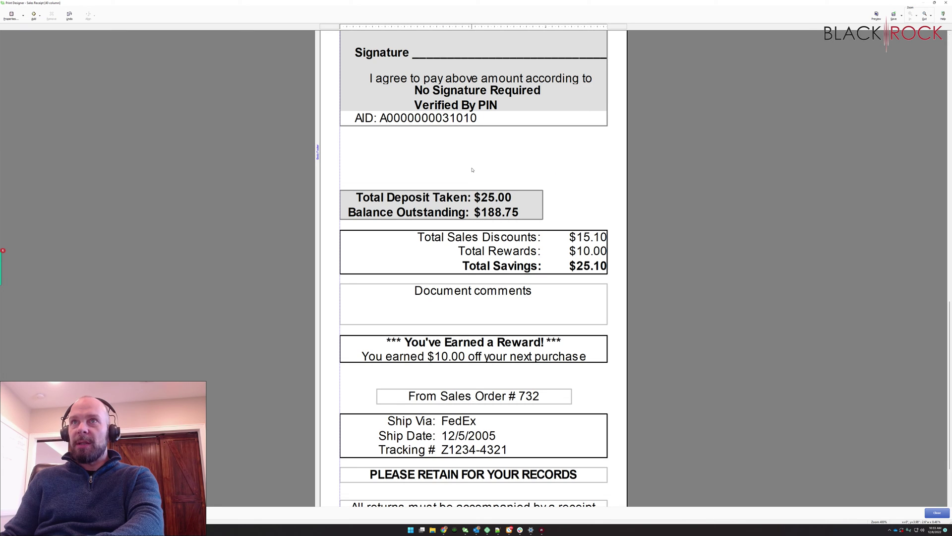
pyautogui.scroll(-1, 476, 171)
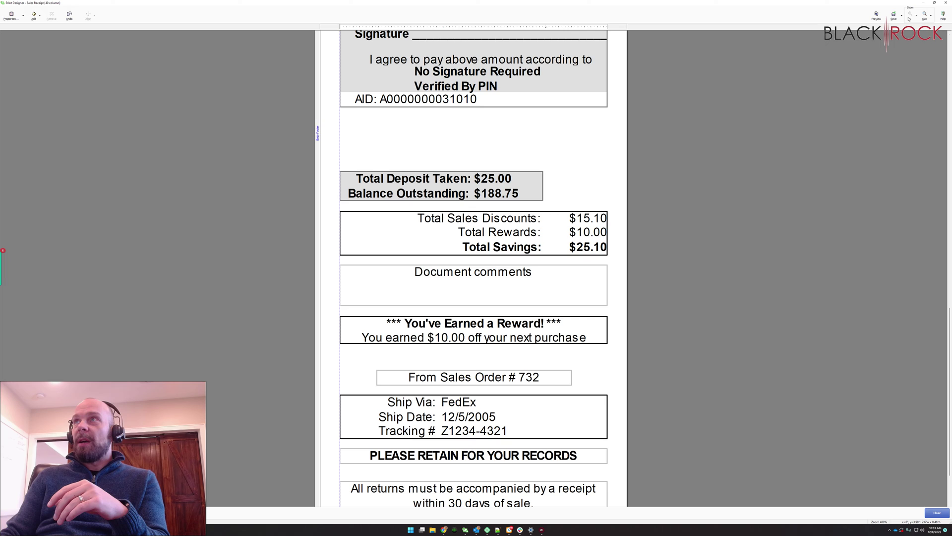
# - Move all footer elements below the gap, from the Total Deposit Taken box to the barcode, up together to just below the AID line
pyautogui.click(924, 15)
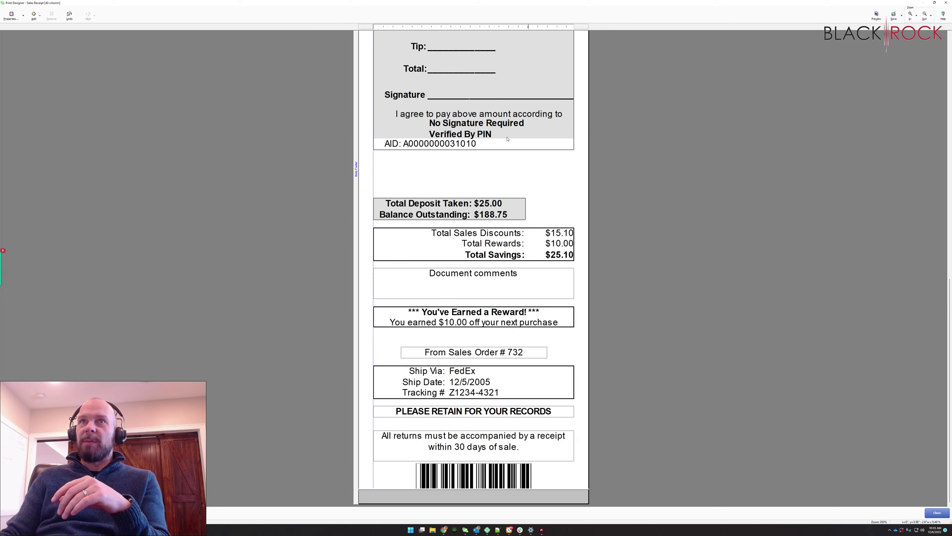
pyautogui.moveTo(387, 172); pyautogui.dragTo(546, 486)
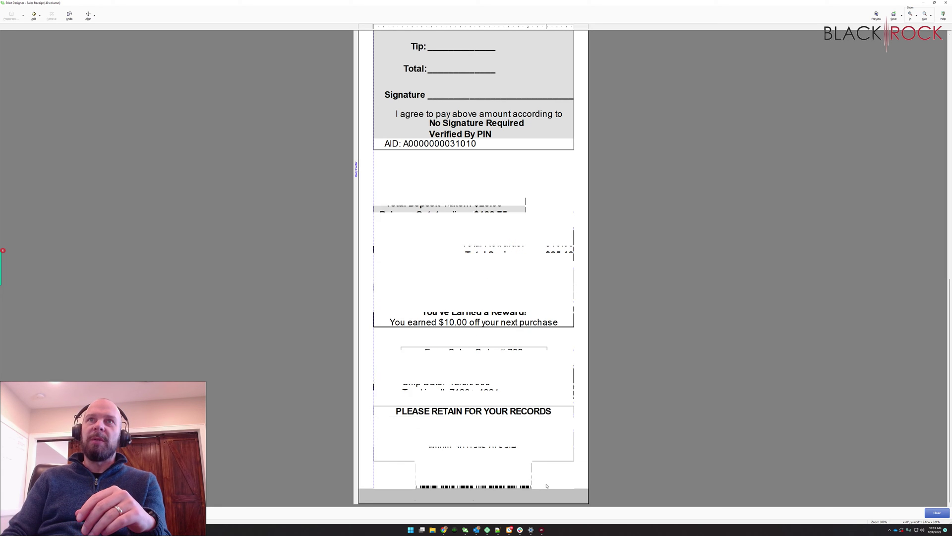
pyautogui.press('Up')
pyautogui.press('Up')
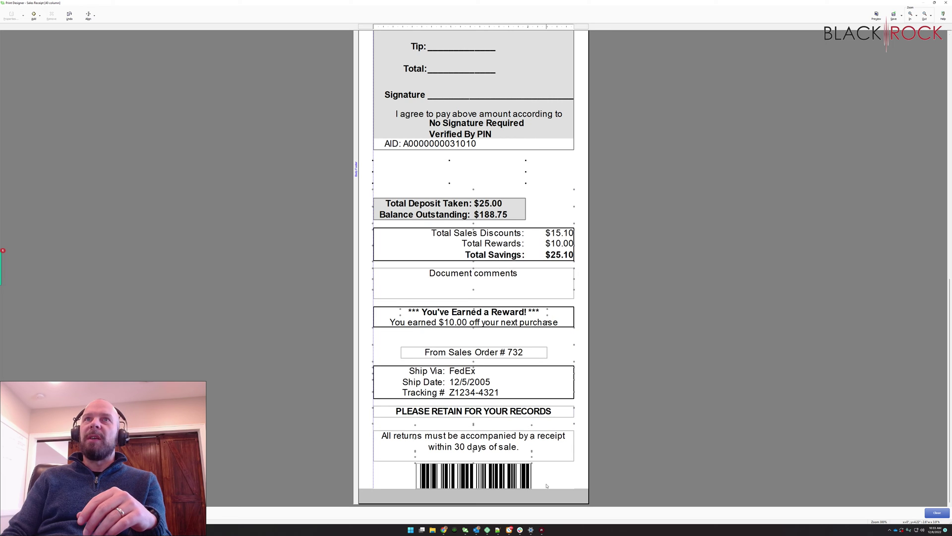
pyautogui.press('Up')
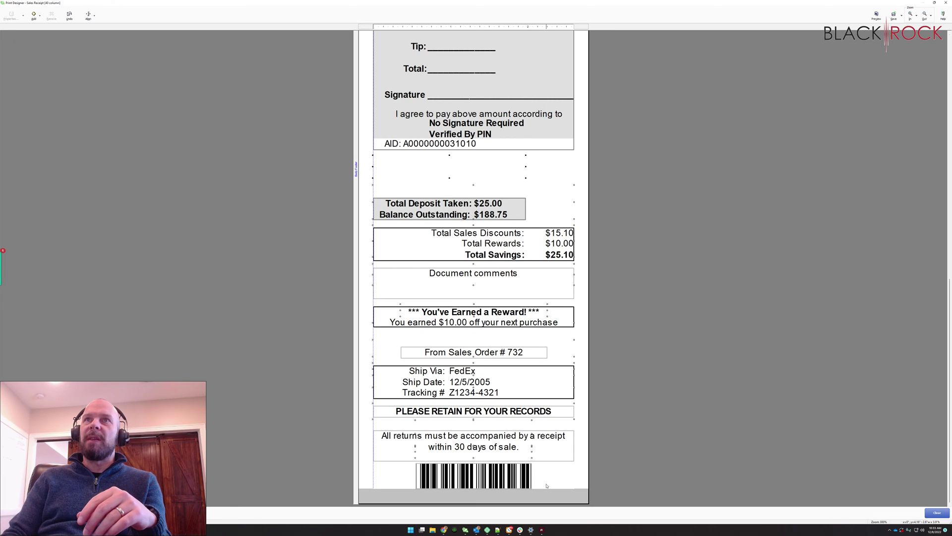
pyautogui.press('Up')
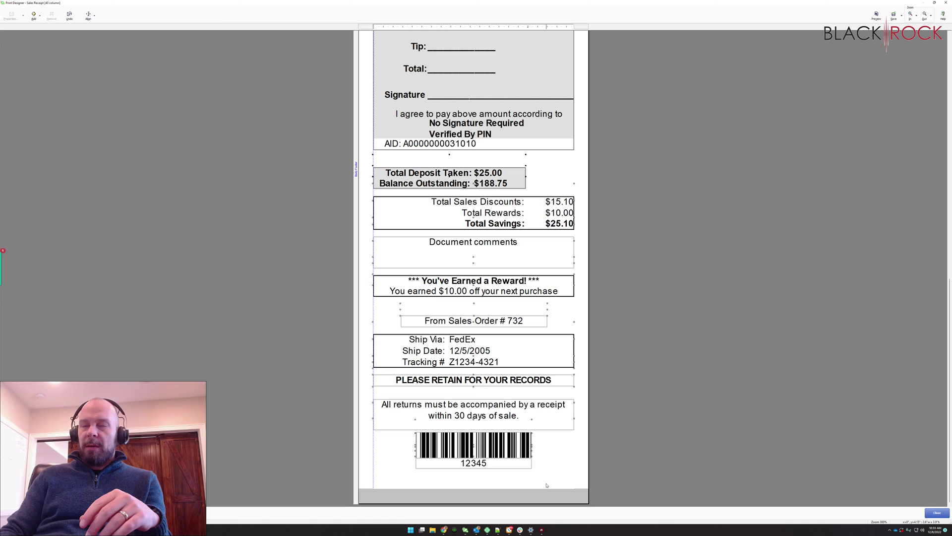
pyautogui.press('Up')
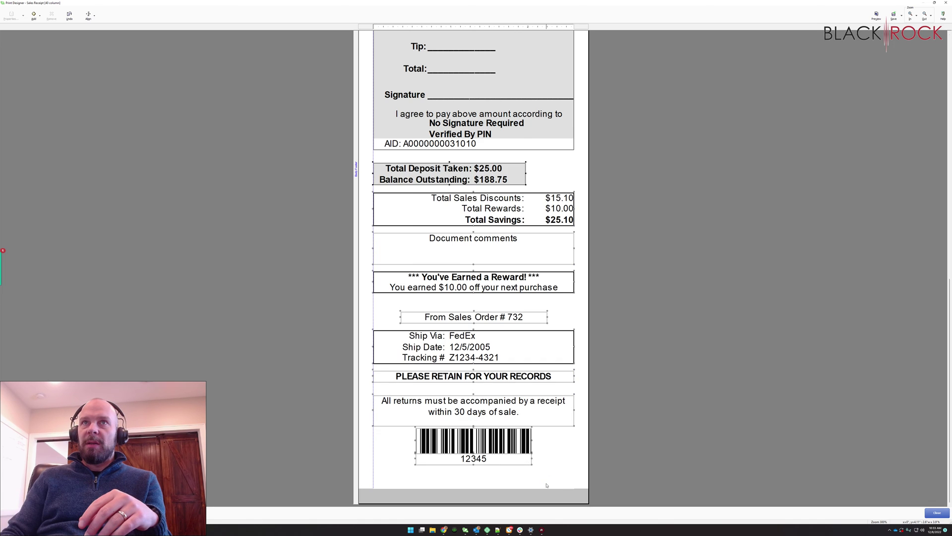
pyautogui.press('Up')
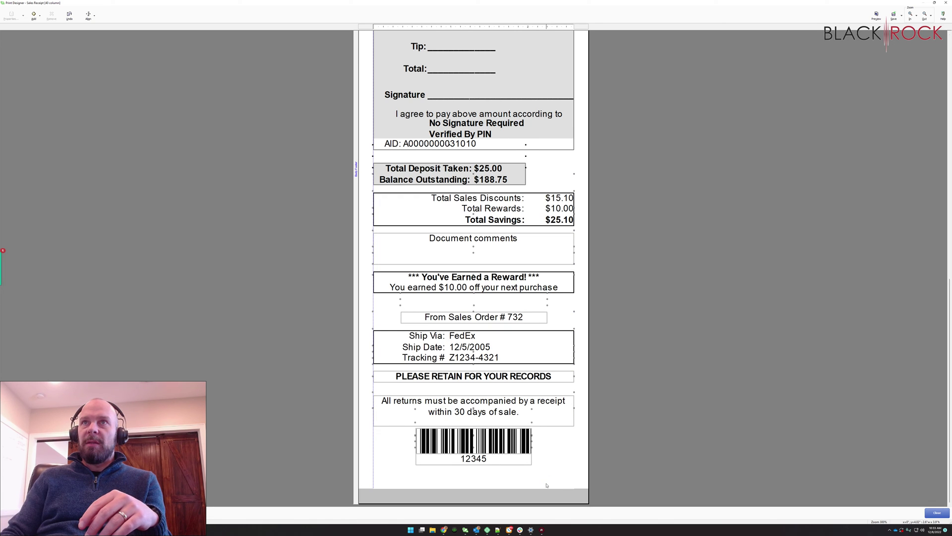
pyautogui.press('Up')
pyautogui.press('Up')
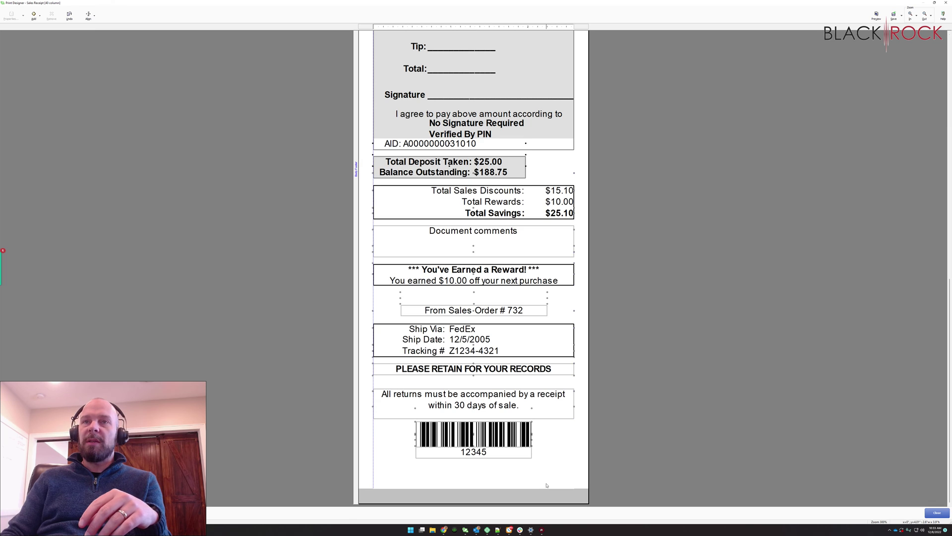
pyautogui.press('Up')
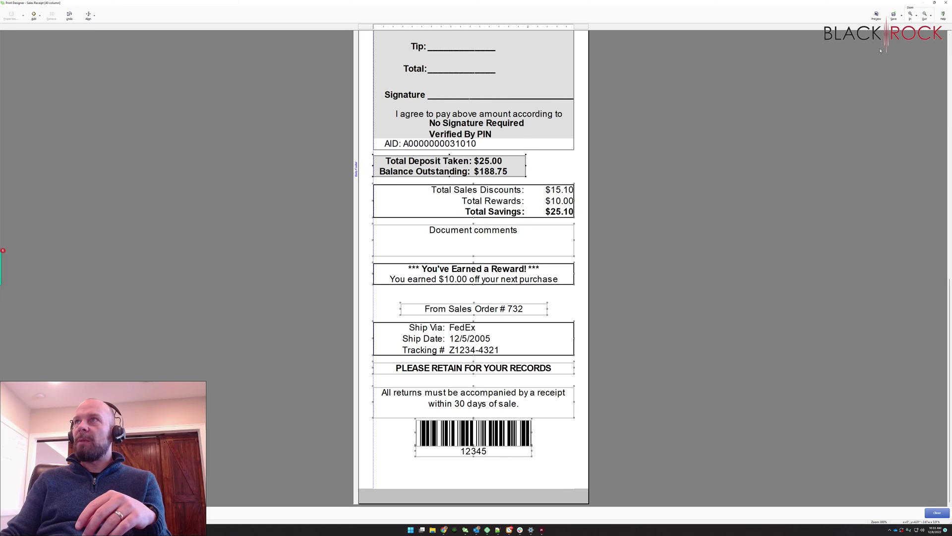
# - Save the modified receipt template and close Print Designer
pyautogui.click(895, 18)
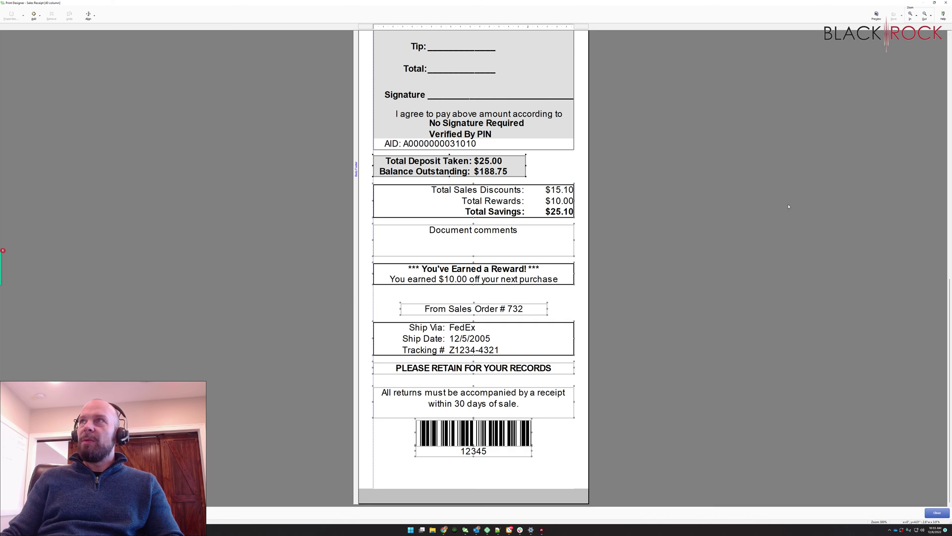
pyautogui.click(937, 512)
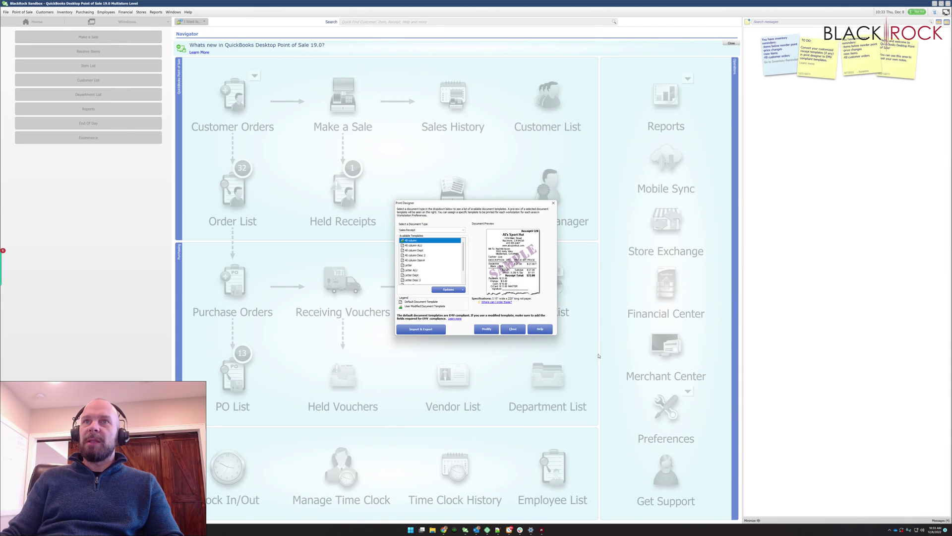
pyautogui.click(518, 332)
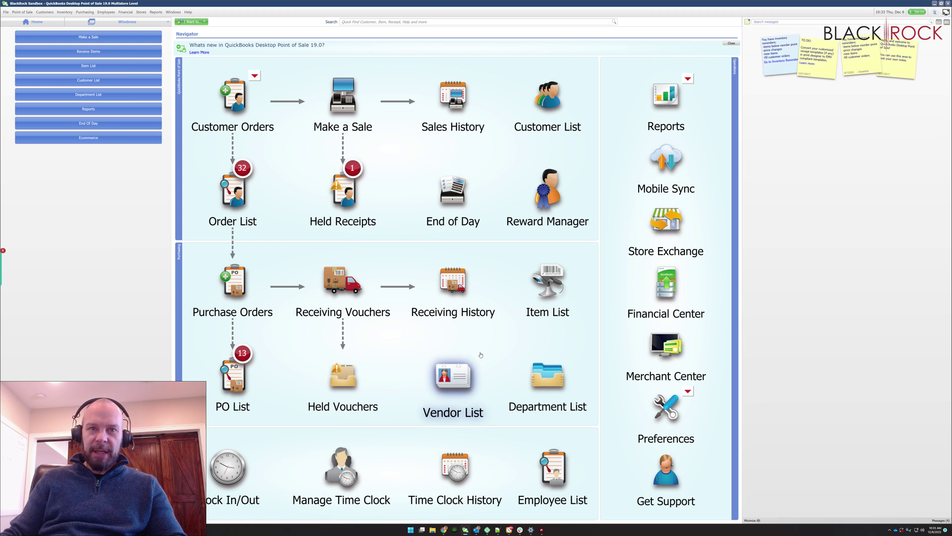
pyautogui.click(458, 359)
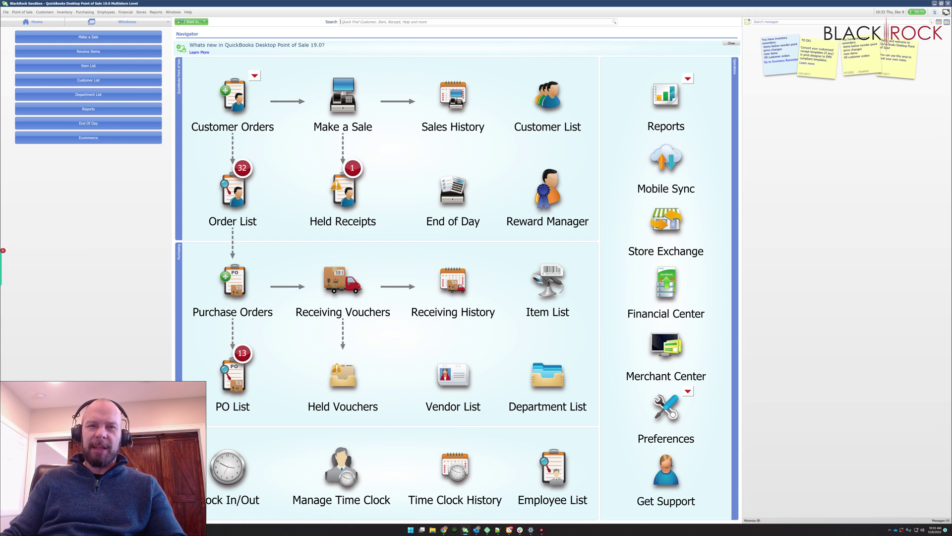